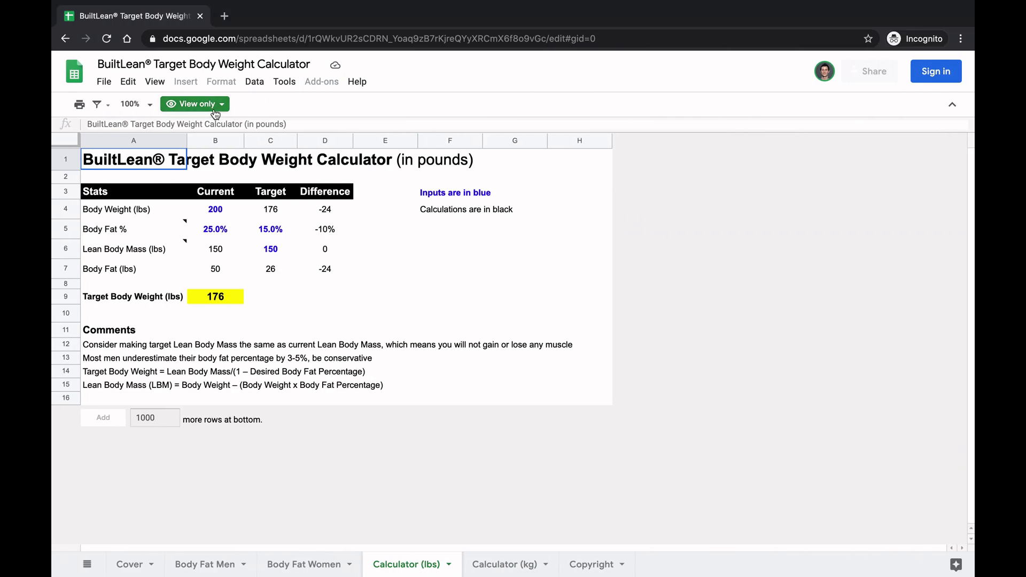
Dismiss the view-only notice and review the Save To Google Drive instructions.
click(213, 106)
click(397, 228)
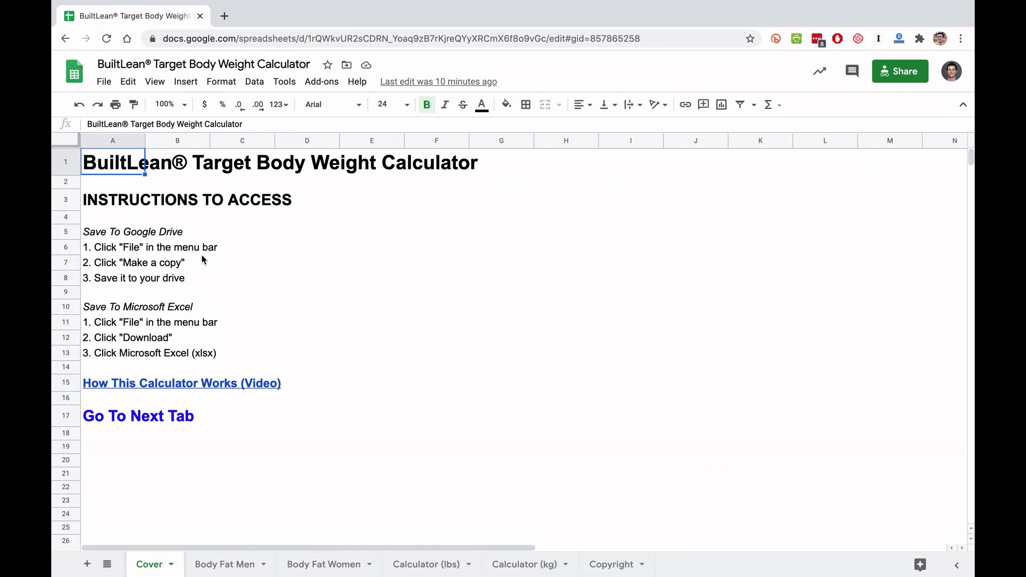
click(90, 235)
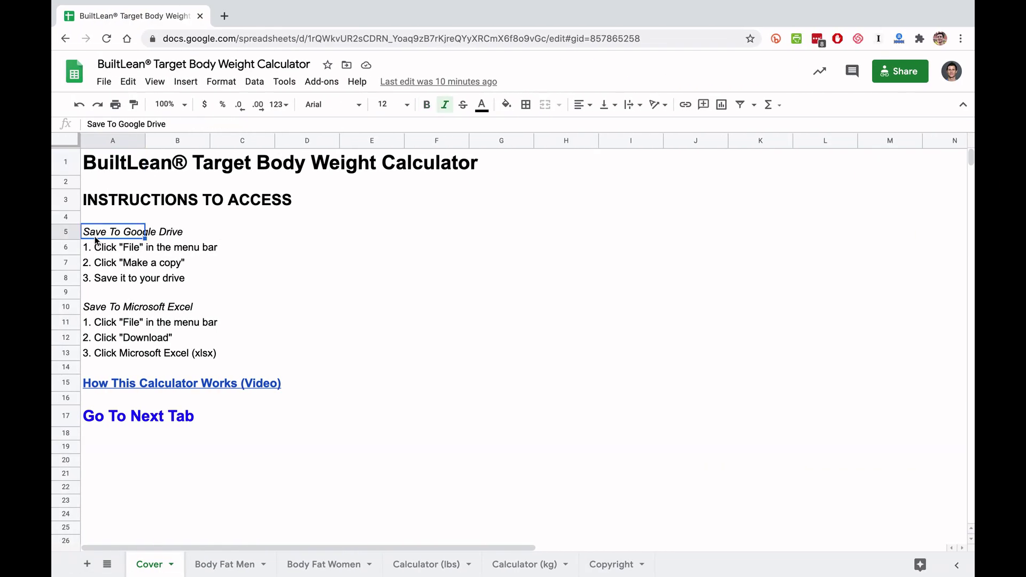
Start making a copy of the spreadsheet from the File menu, then cancel it.
click(105, 85)
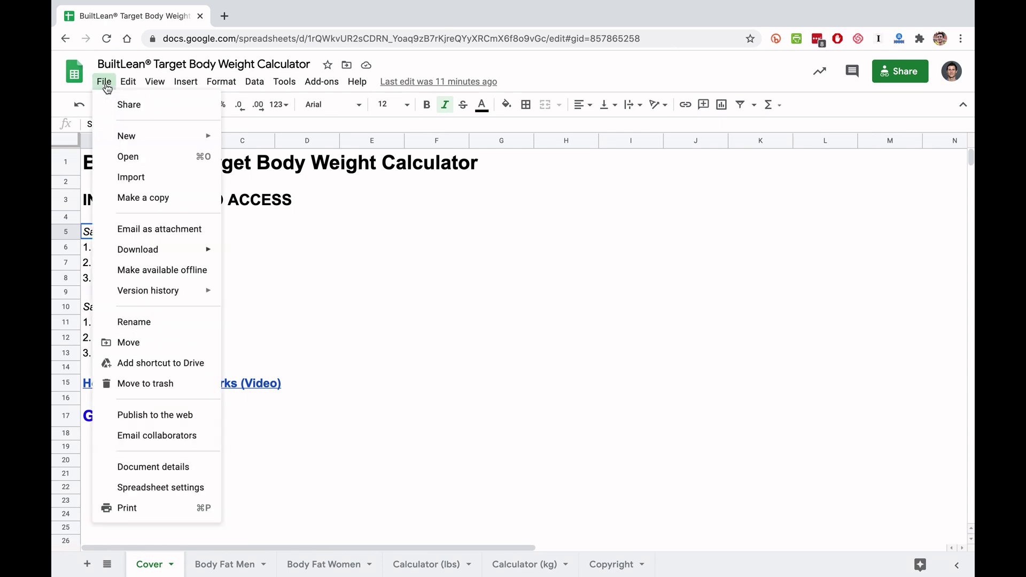
click(131, 197)
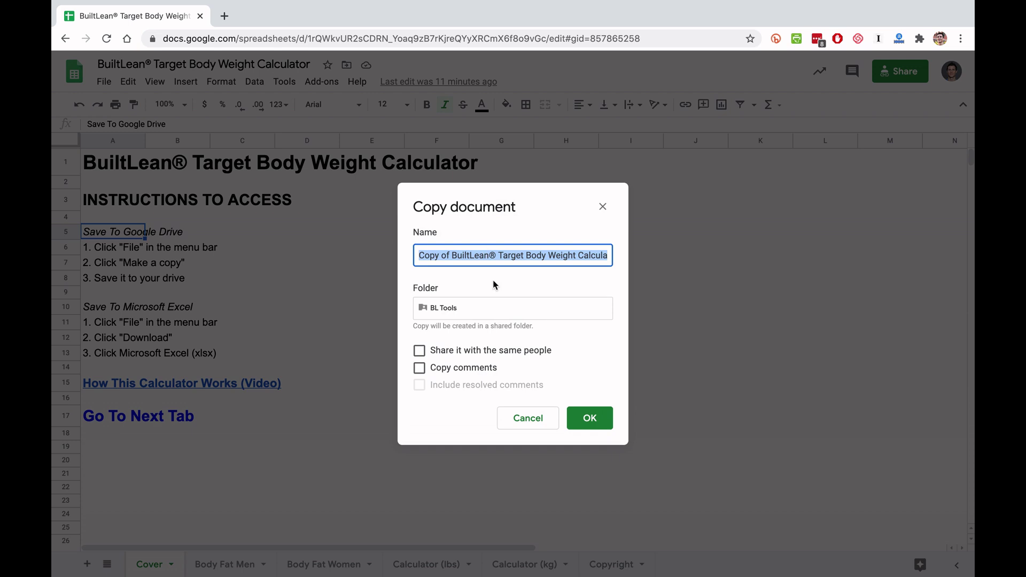
click(515, 309)
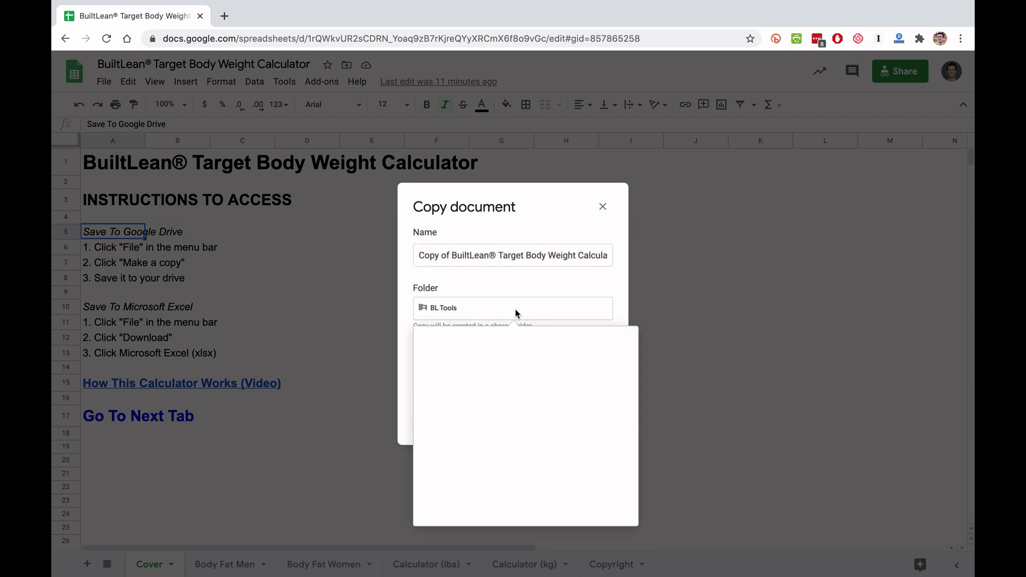
click(603, 202)
click(603, 202)
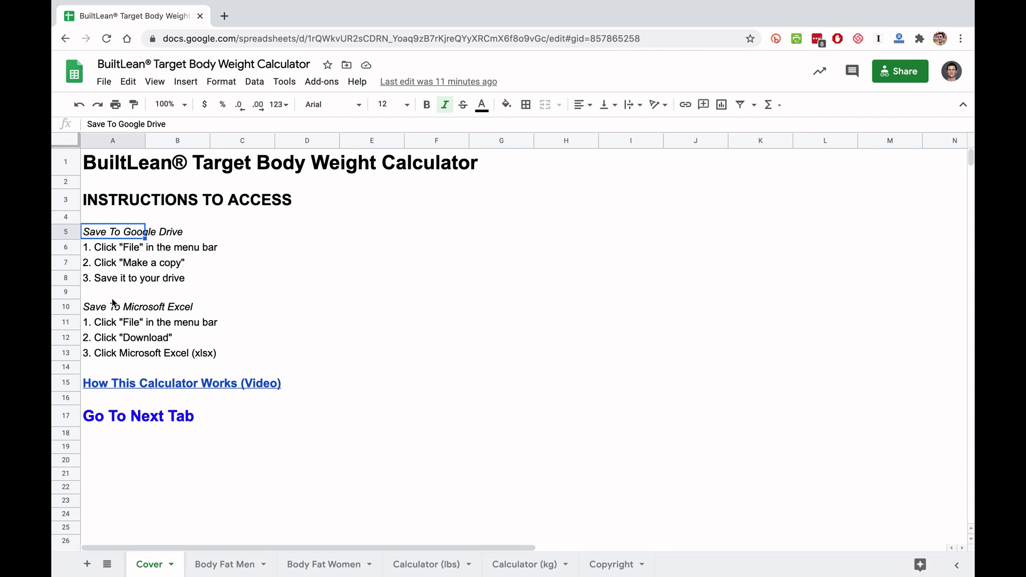
Review the Save To Microsoft Excel steps and the download formats, downloading nothing.
click(97, 311)
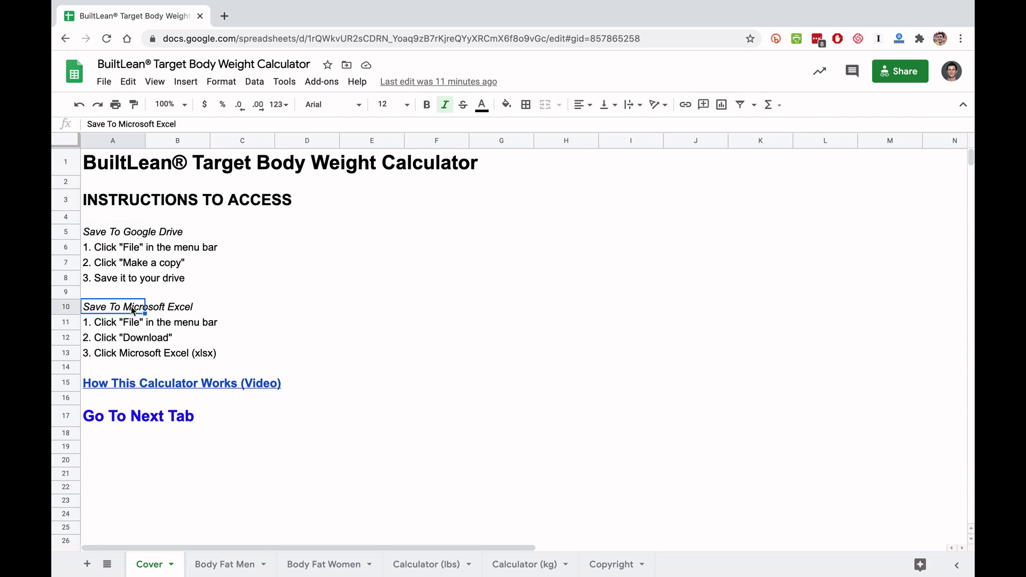
click(106, 84)
mouse_move(121, 251)
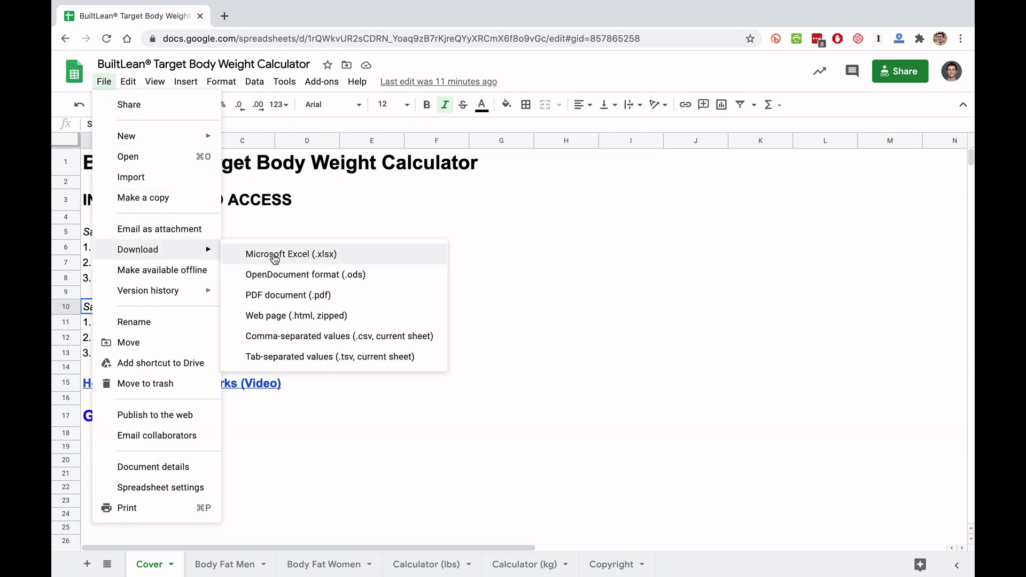
click(332, 219)
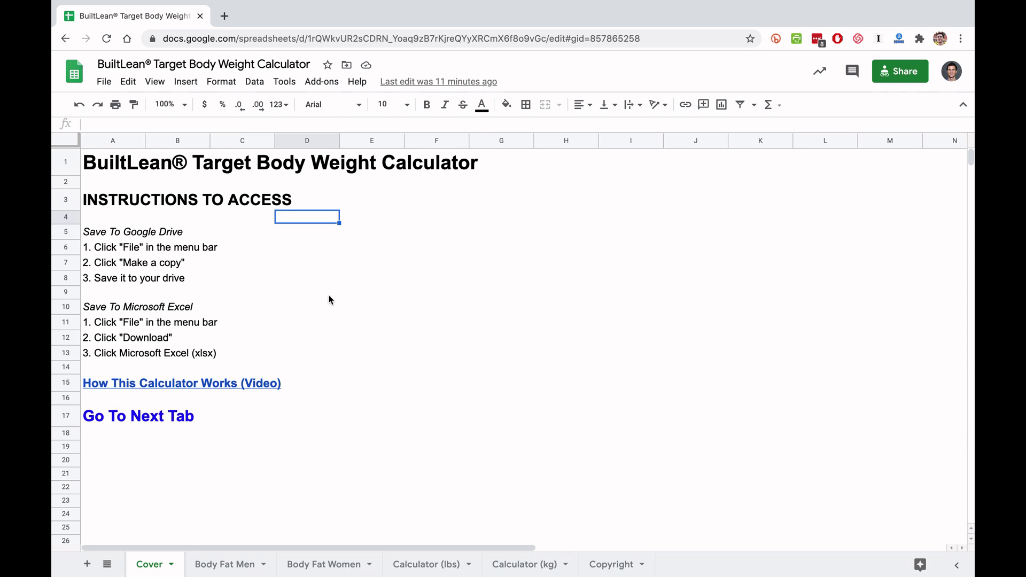
click(277, 322)
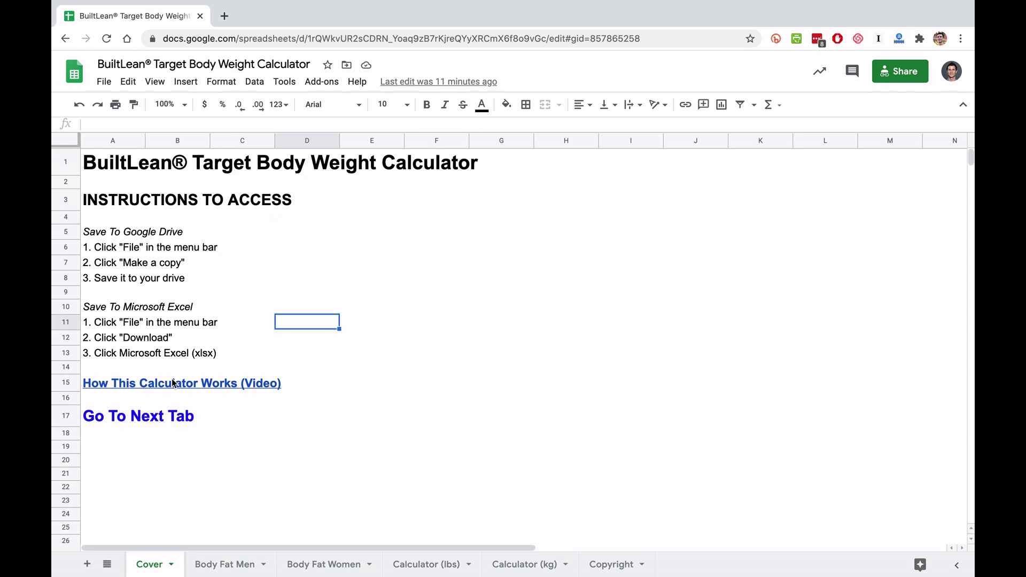
Browse the Body Fat Men and Body Fat Women sheets, ending on Calculator (lbs).
click(112, 422)
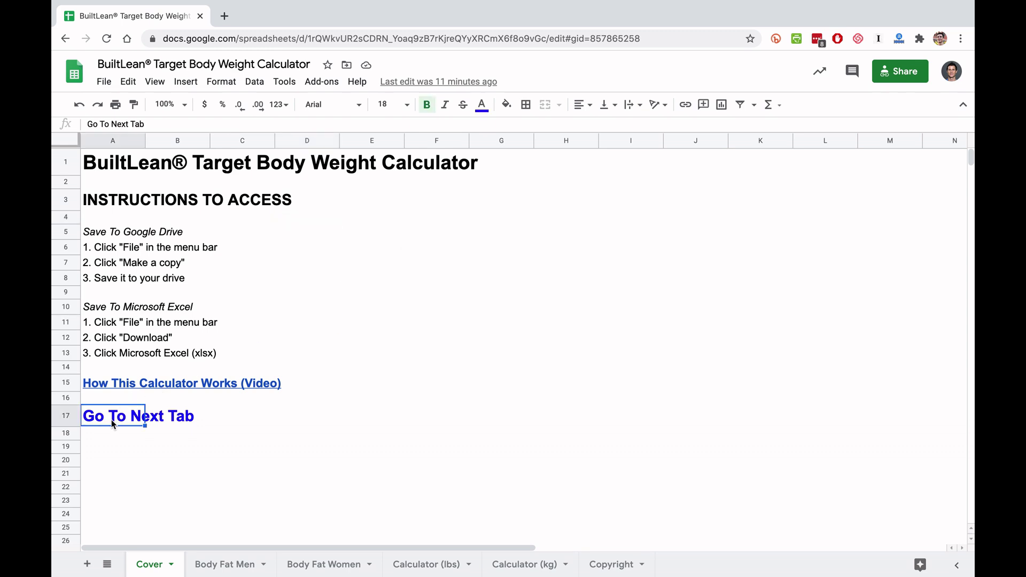
click(227, 565)
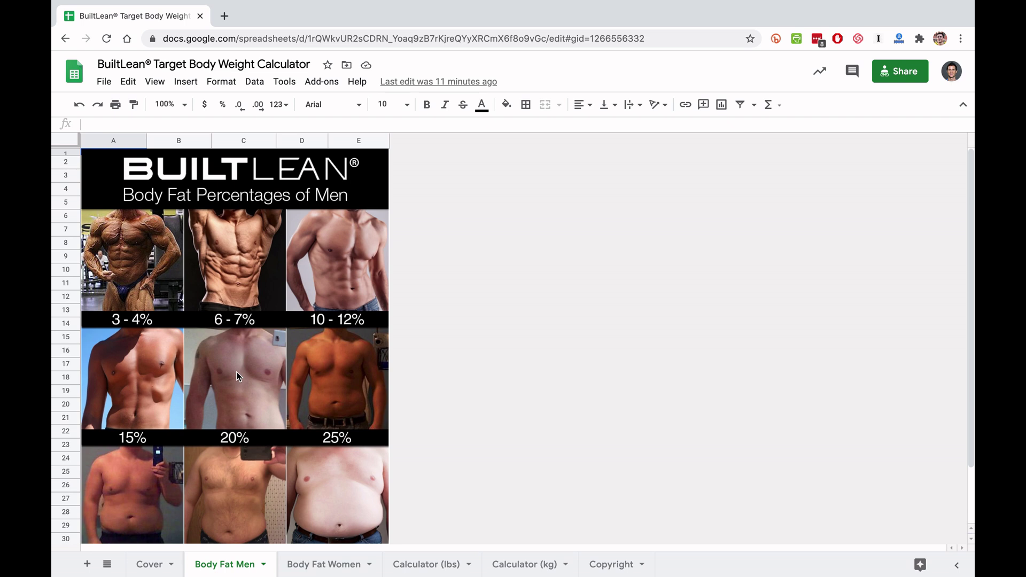
click(322, 564)
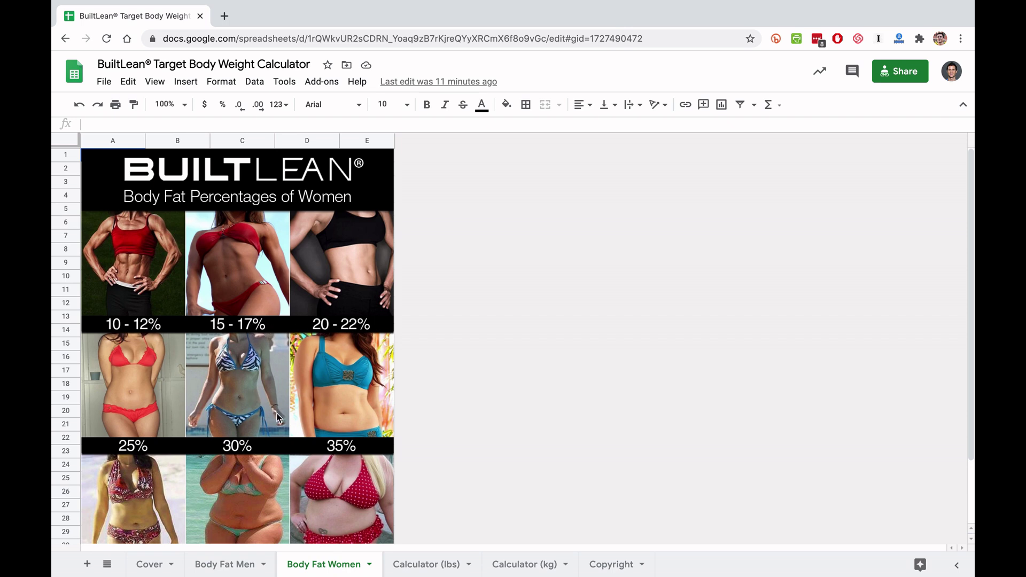
click(245, 570)
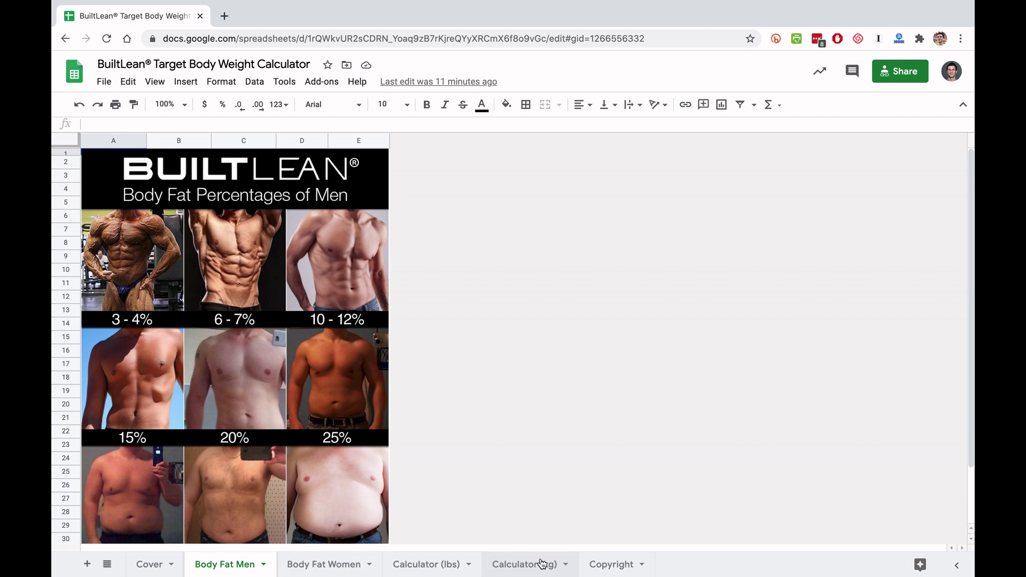
click(442, 567)
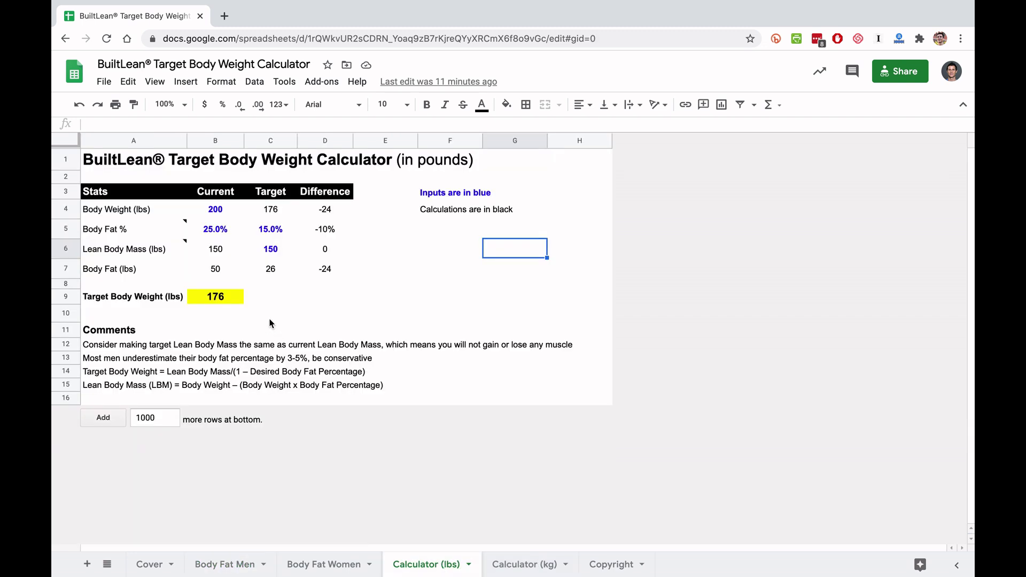
click(217, 212)
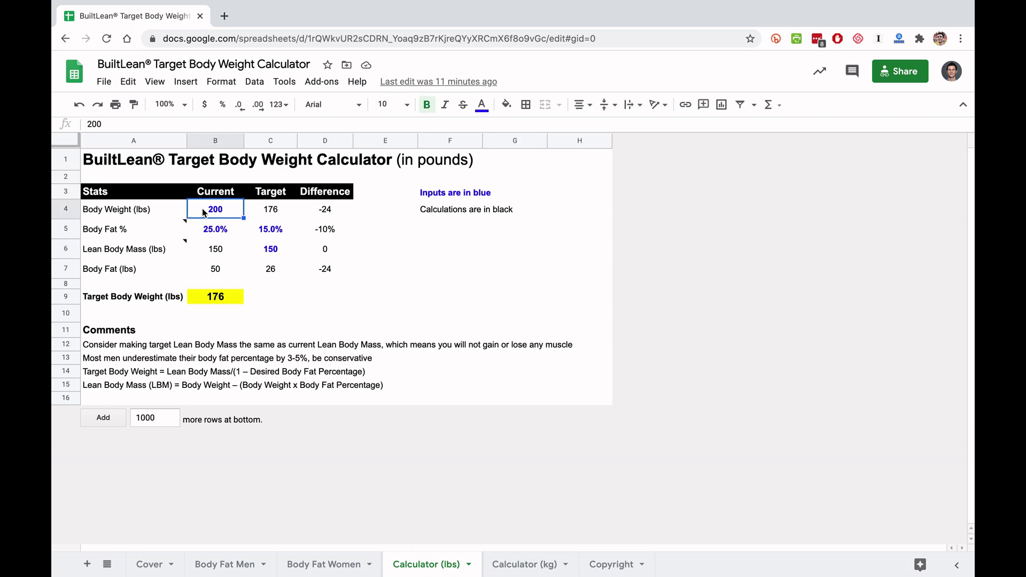
click(219, 234)
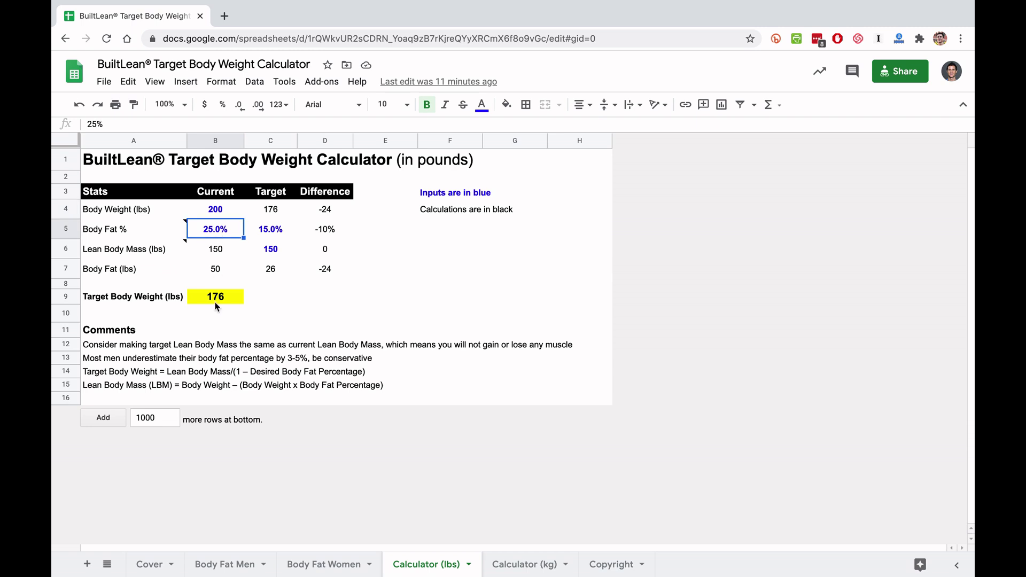
click(218, 213)
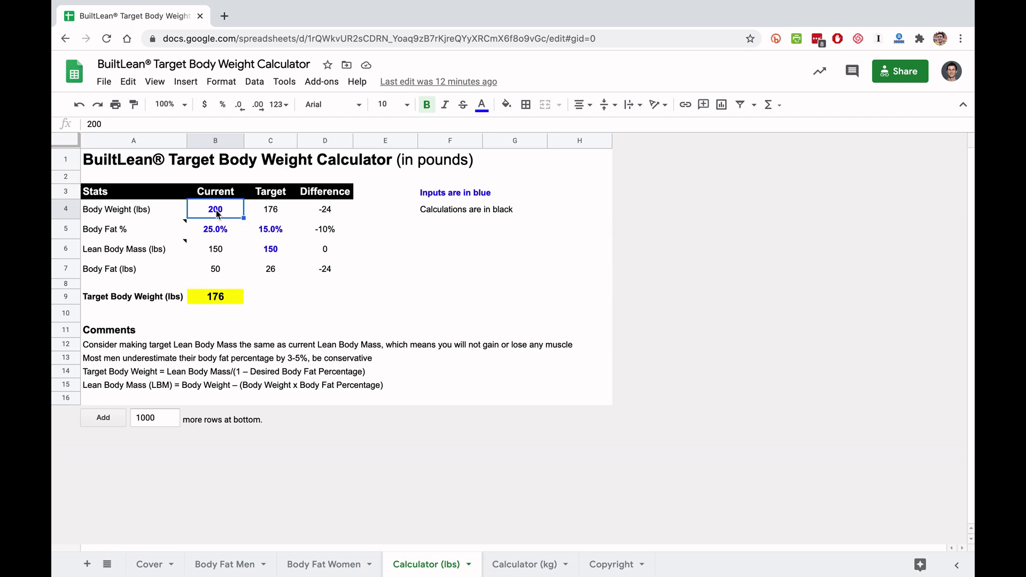
click(216, 235)
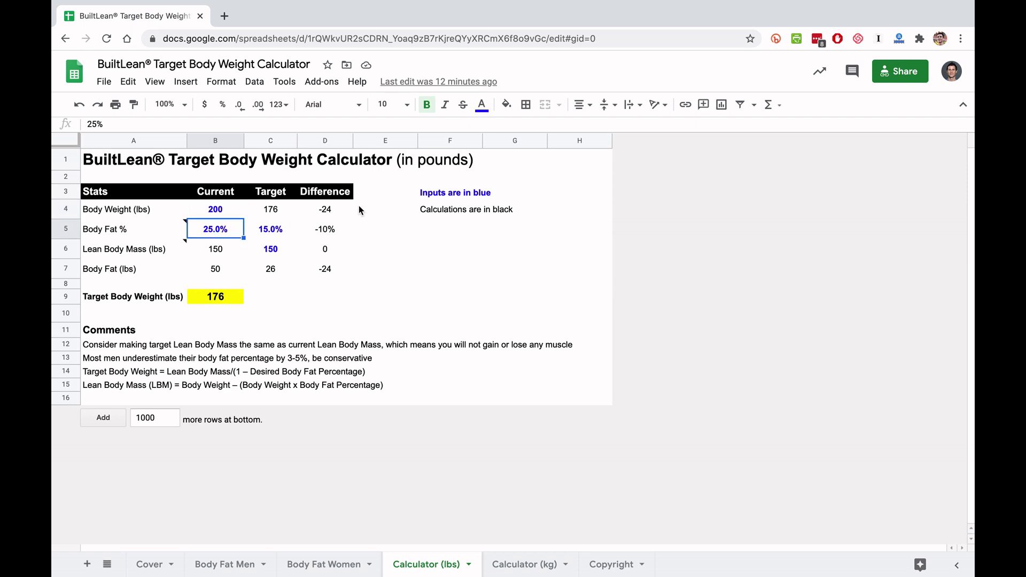
click(217, 205)
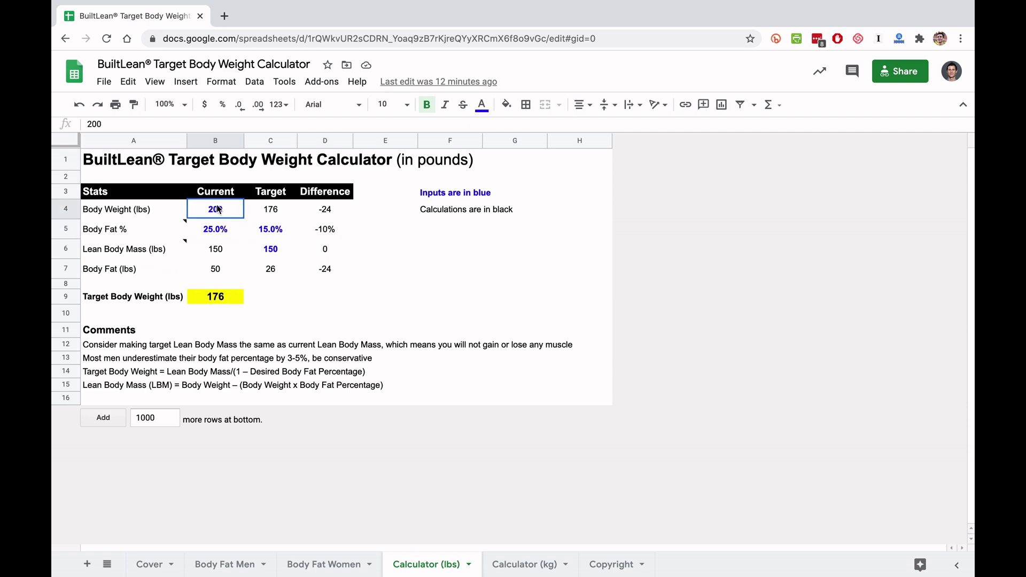
click(217, 235)
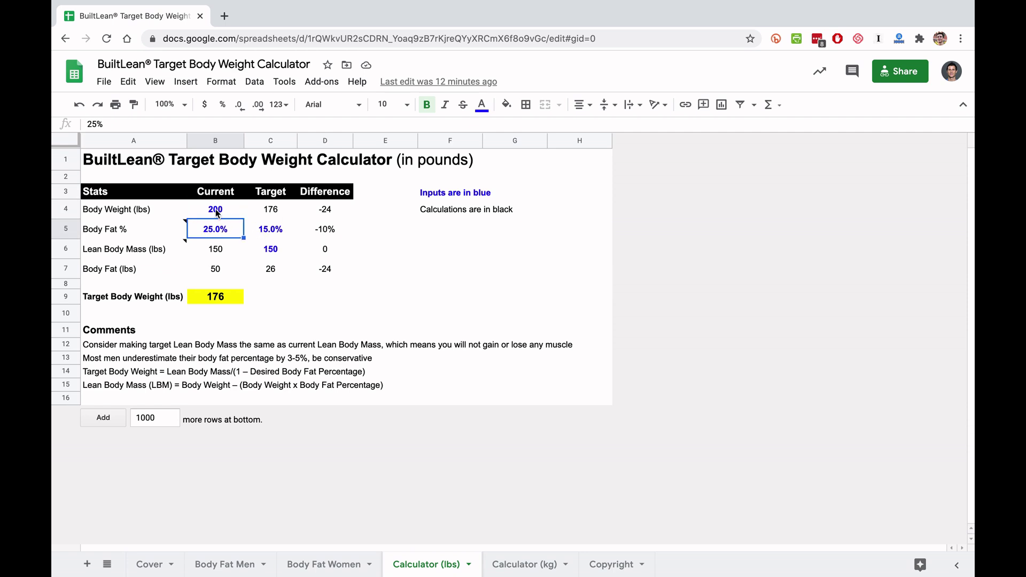
click(216, 212)
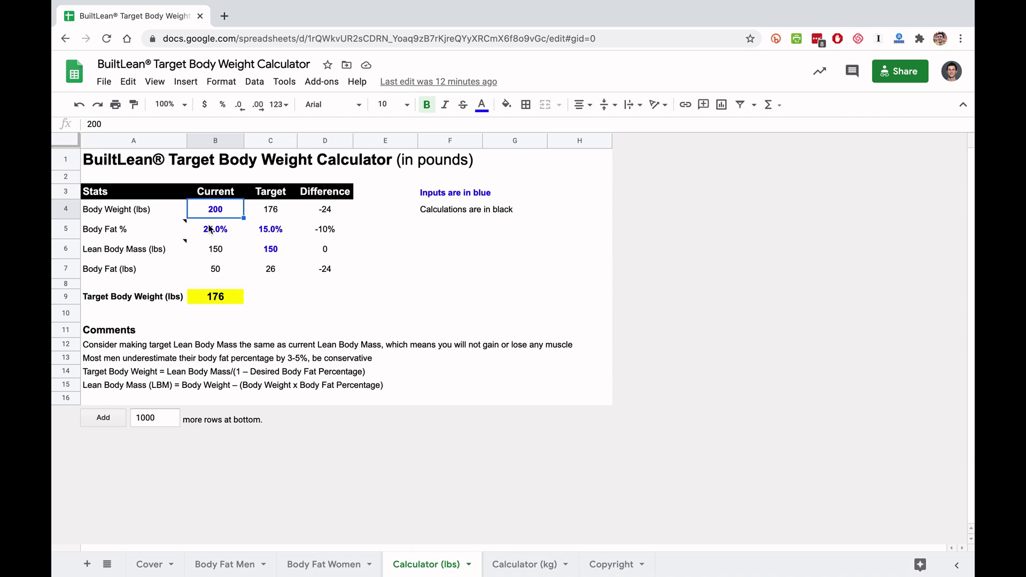
click(210, 229)
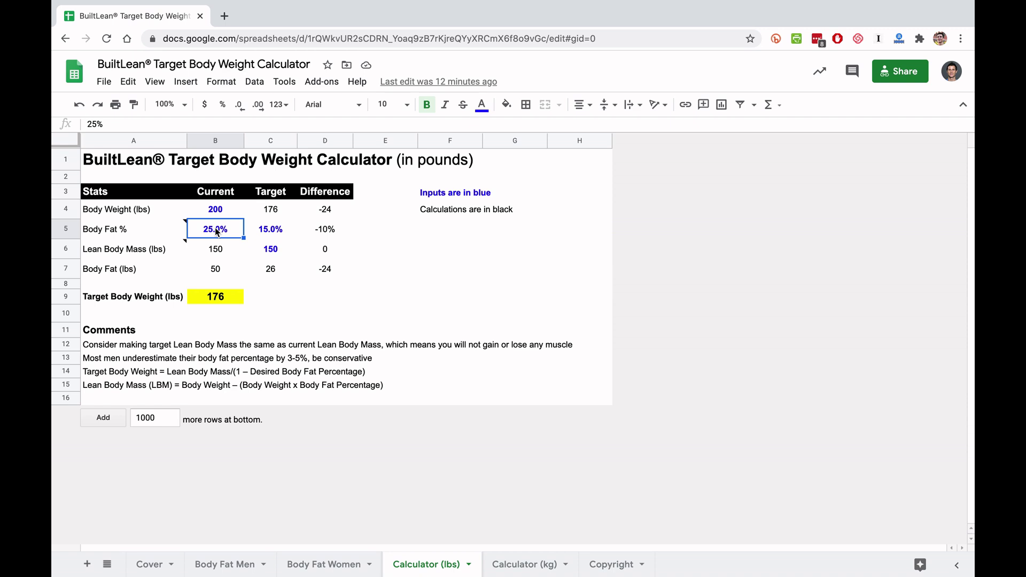
click(182, 228)
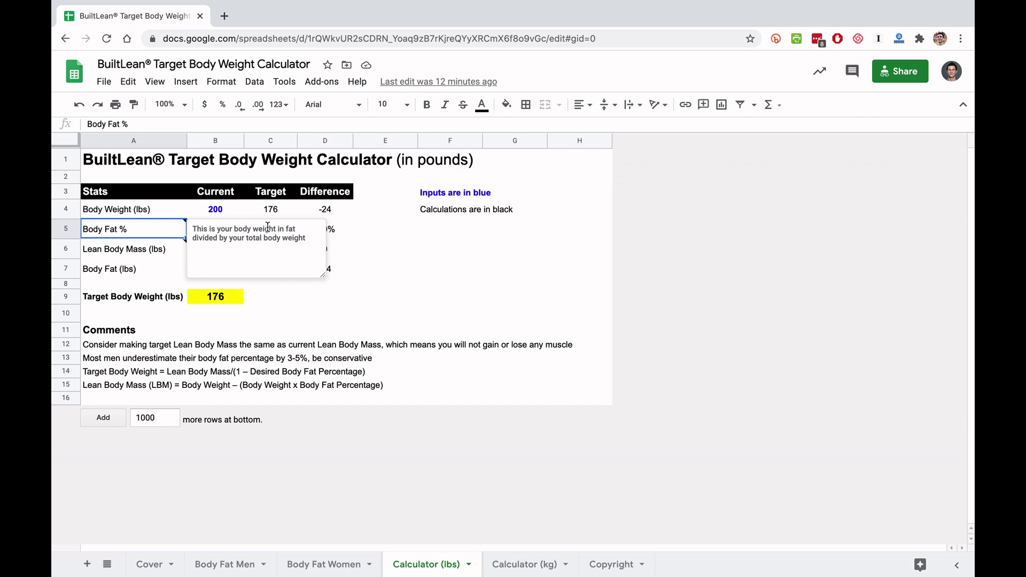
click(379, 230)
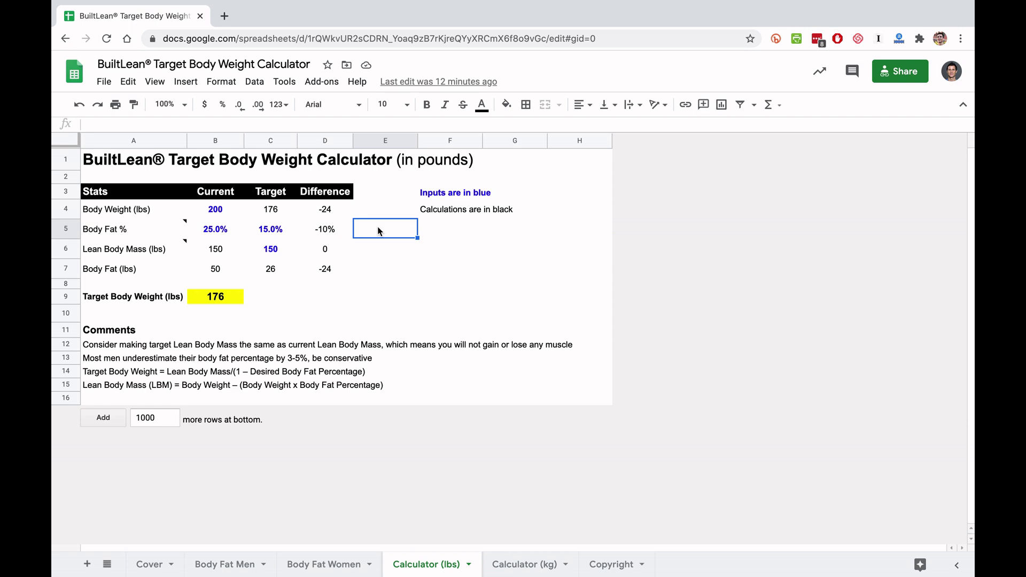
click(131, 249)
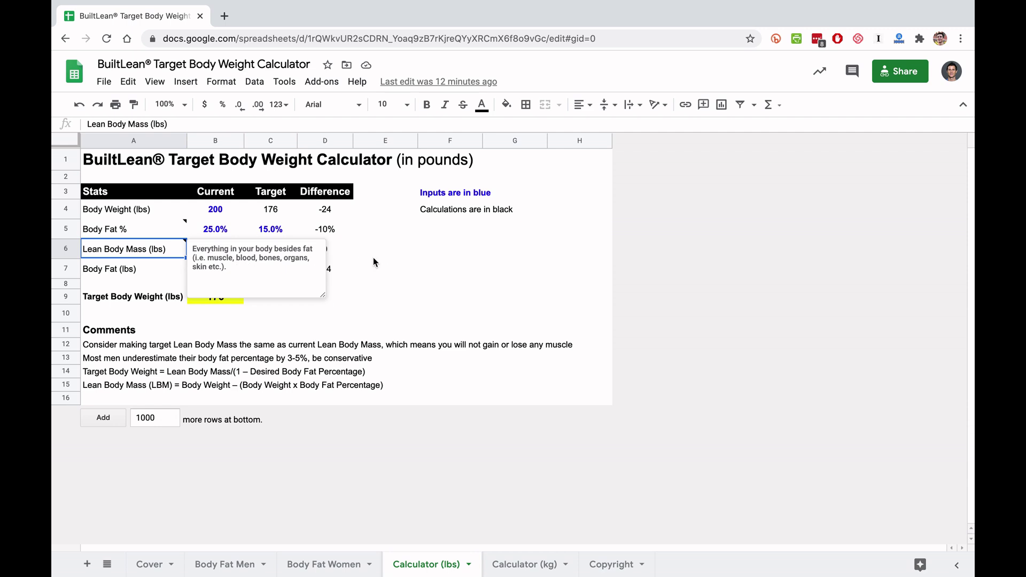
click(402, 256)
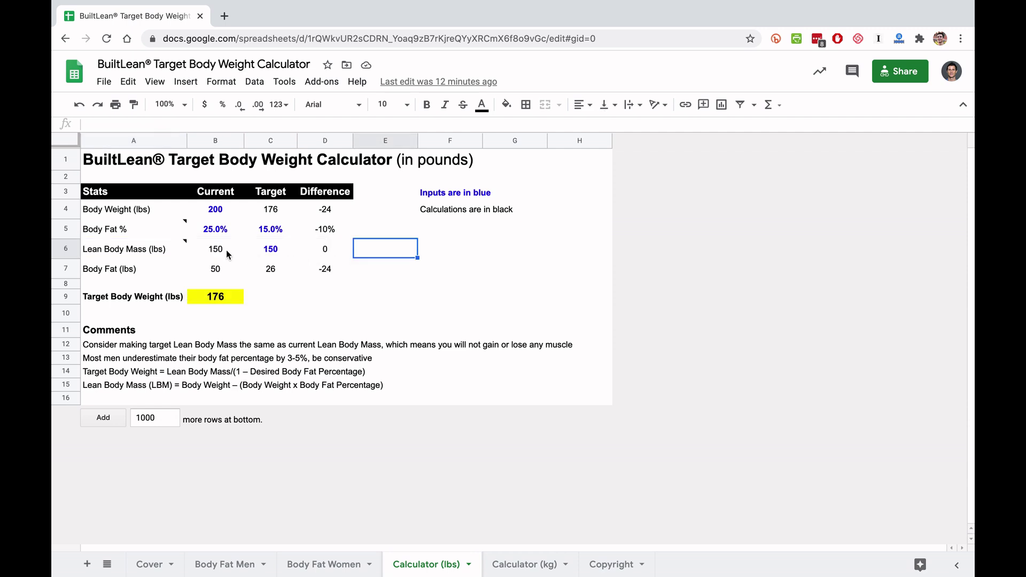
click(177, 269)
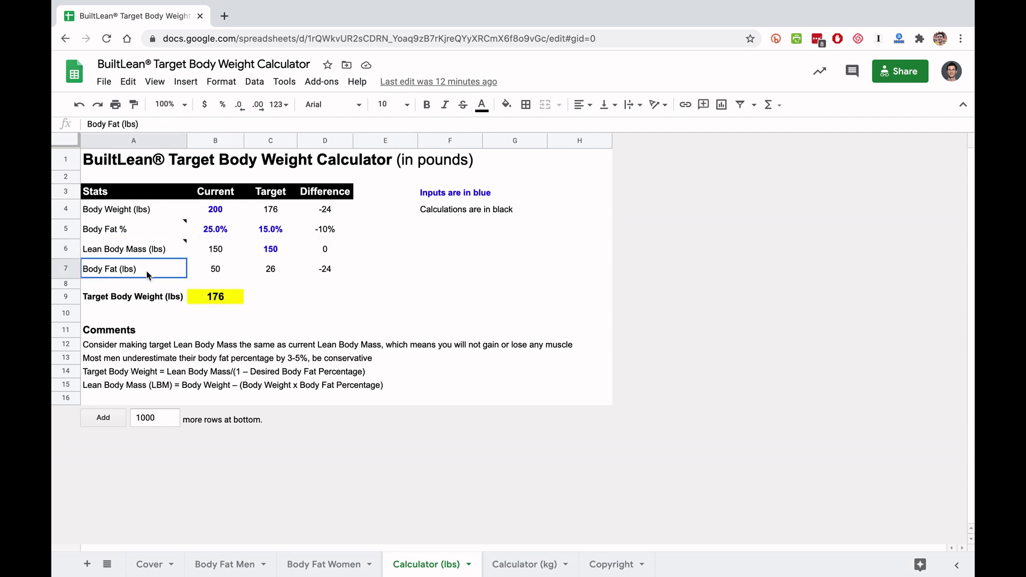
click(216, 270)
click(221, 246)
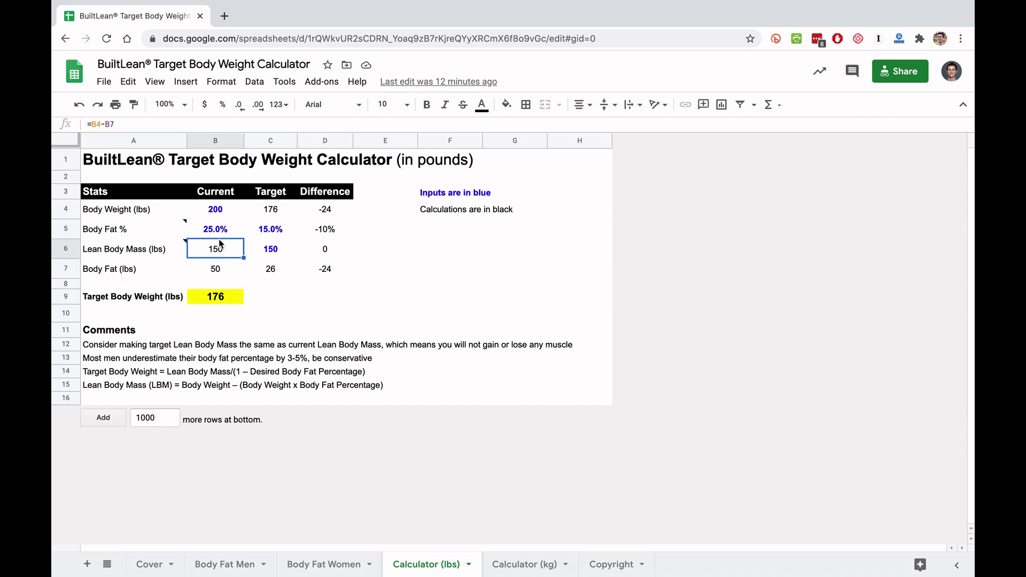
click(218, 214)
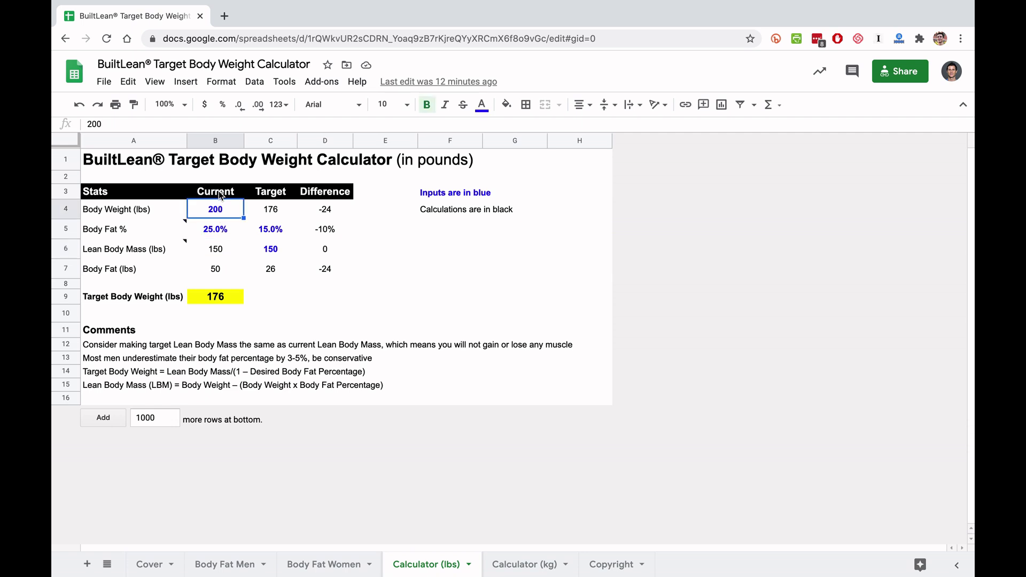
click(219, 191)
drag(219, 191, 236, 258)
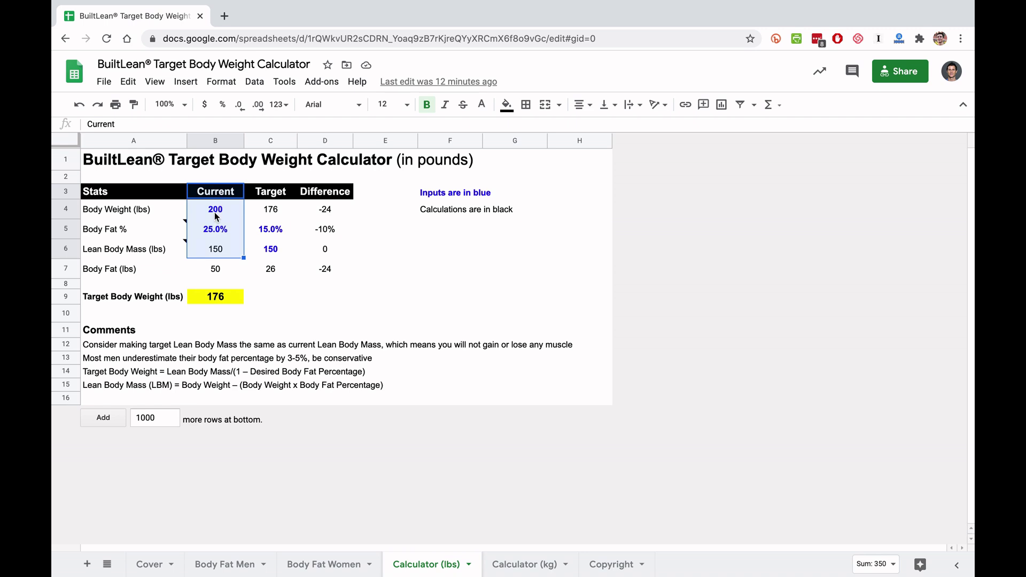
click(217, 232)
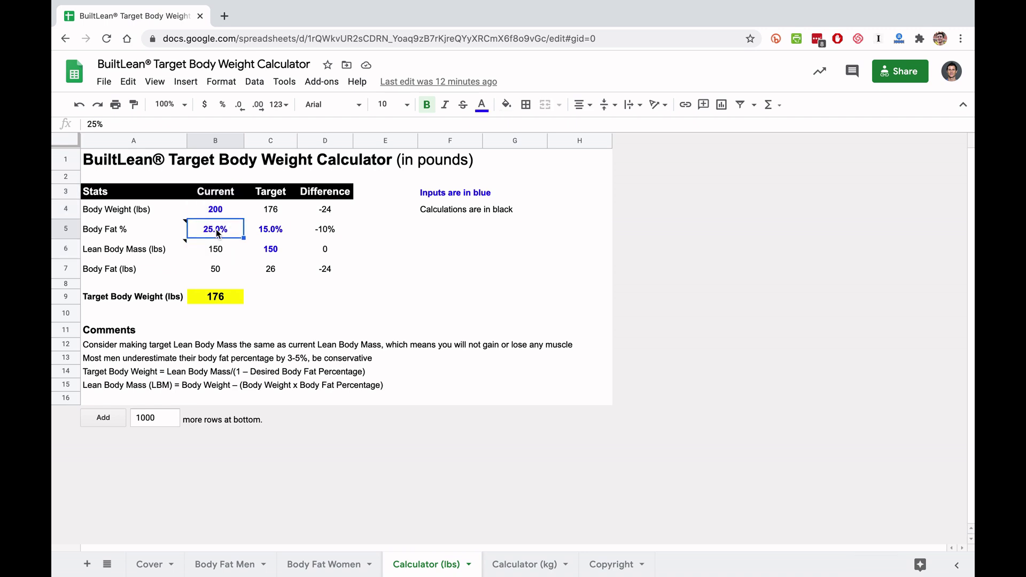
click(217, 257)
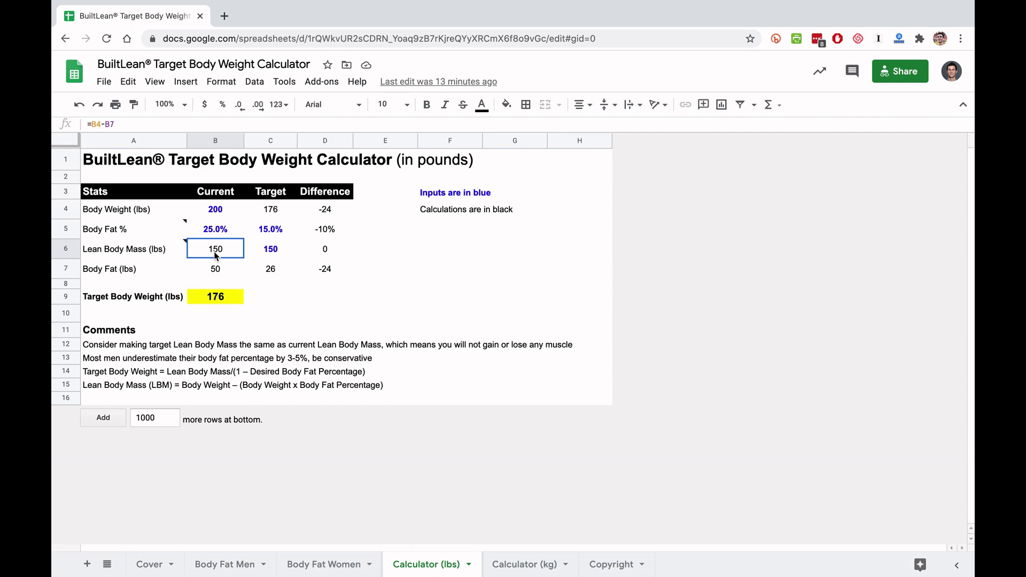
click(216, 269)
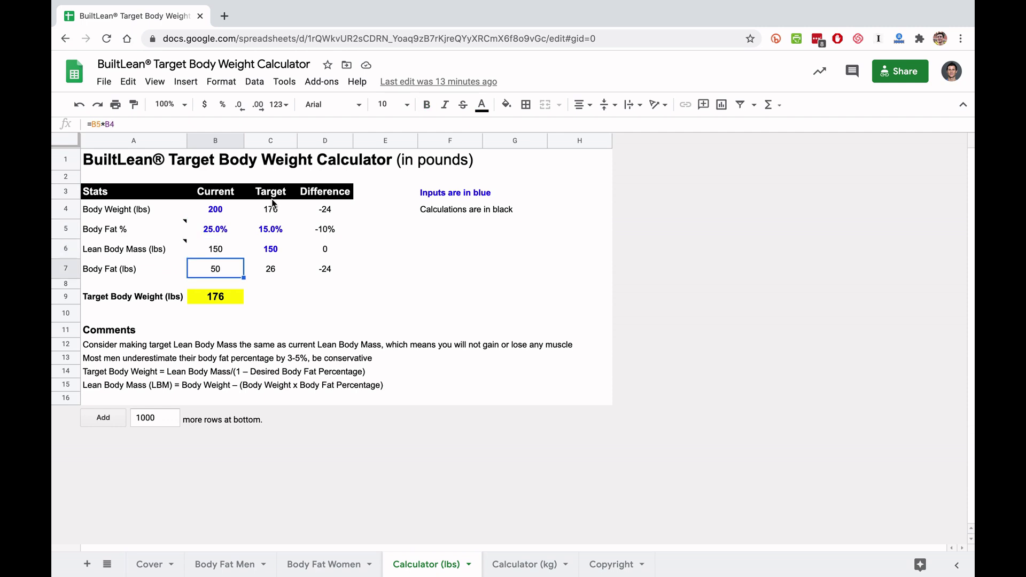
click(271, 234)
click(270, 249)
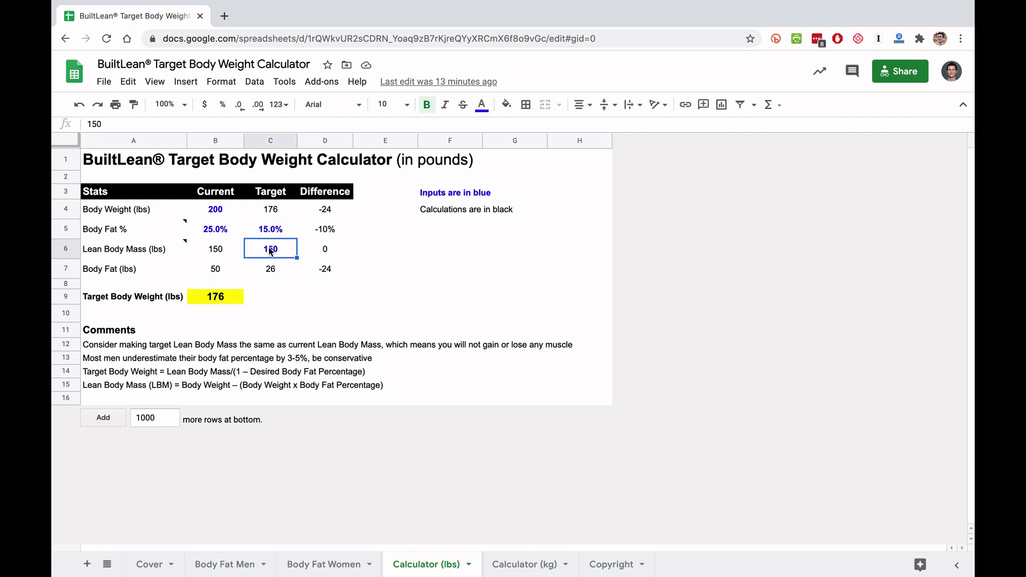
click(274, 230)
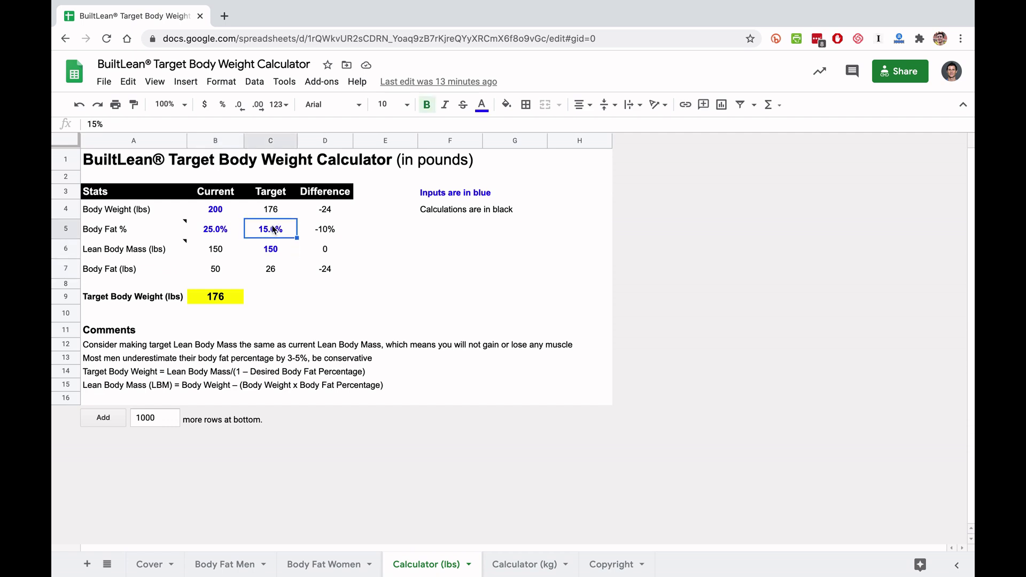
double_click(274, 230)
key(BackSpace)
text(0)
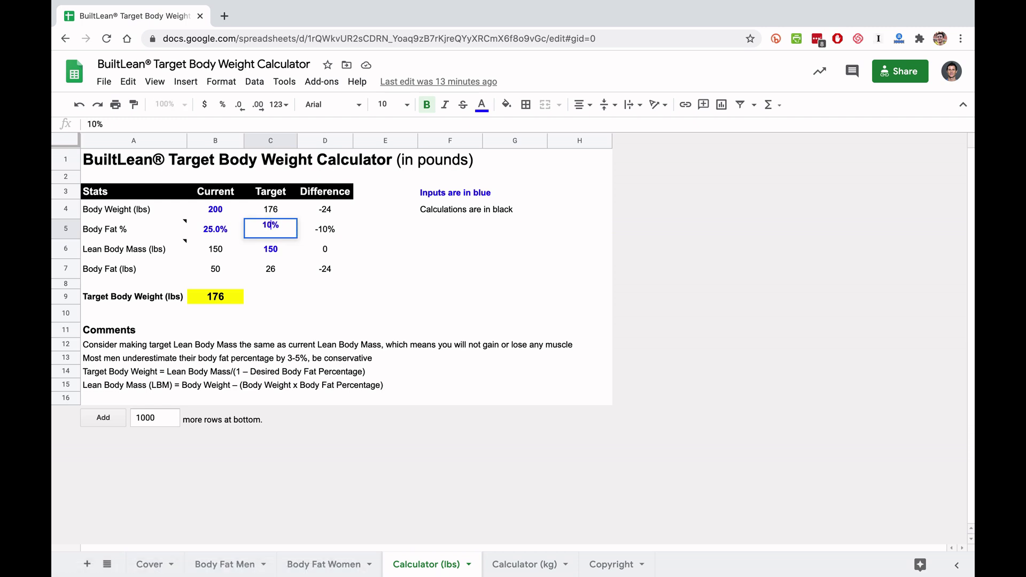
key(Return)
key(ctrl+z)
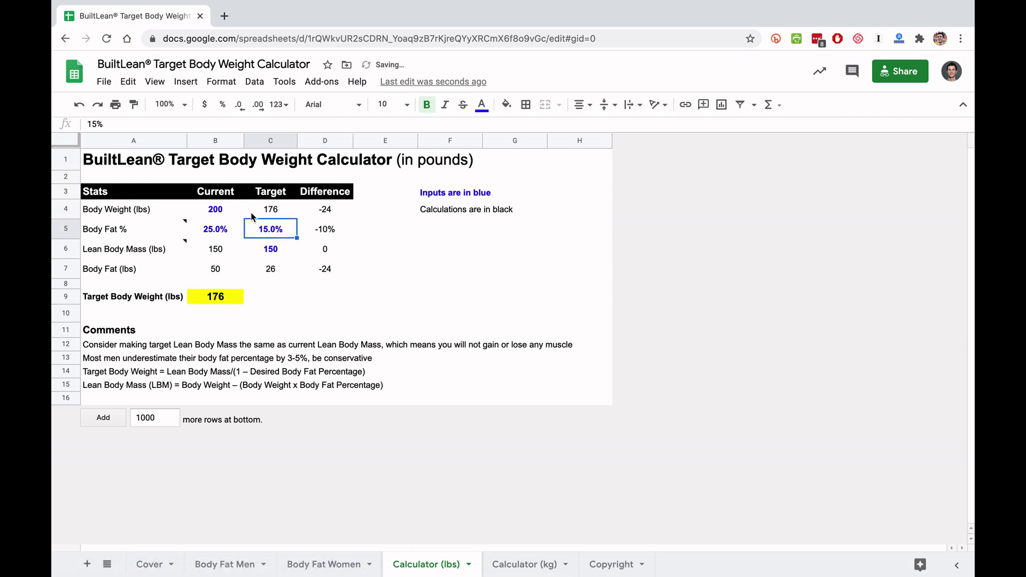
click(275, 250)
key(shift+Left)
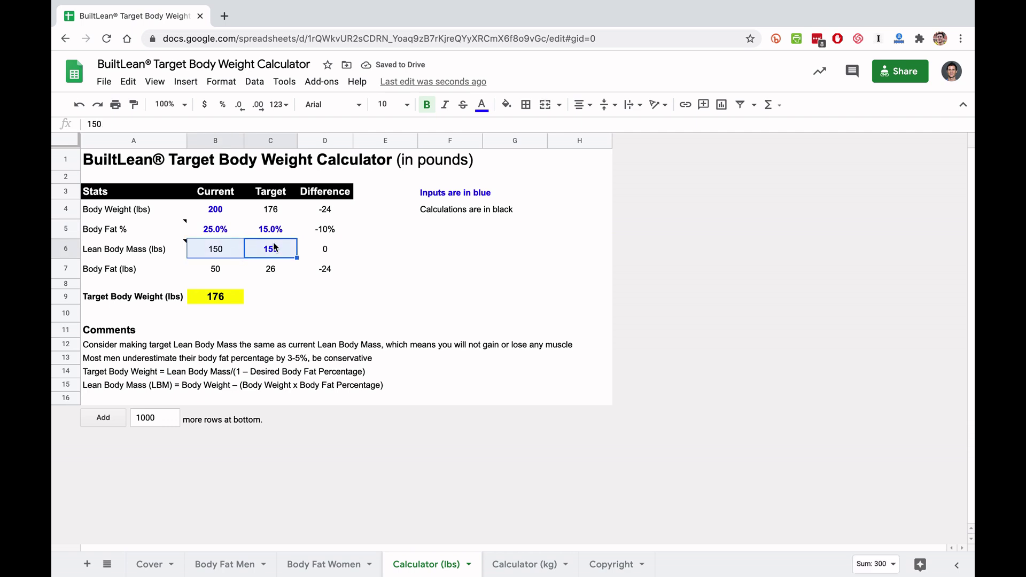
key(shift+Right)
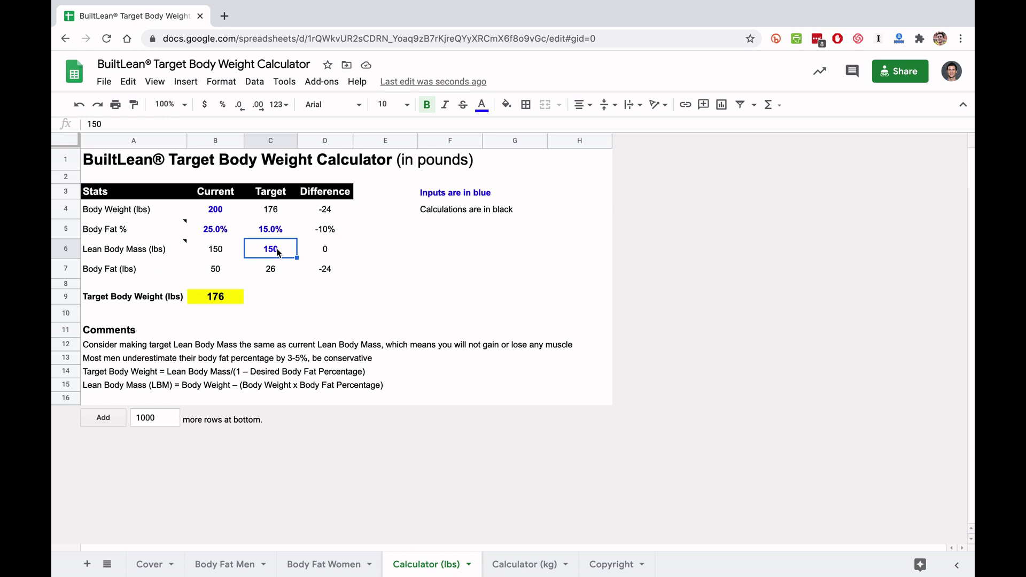
mouse_move(278, 252)
mouse_down()
mouse_move(236, 253)
mouse_move(273, 251)
mouse_up()
drag(207, 251, 285, 252)
click(214, 213)
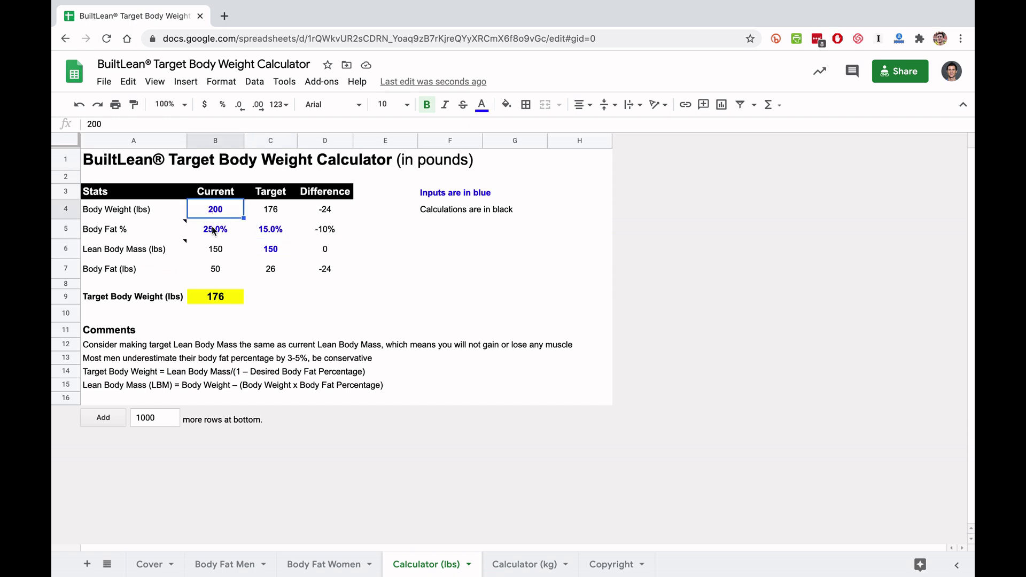
click(213, 231)
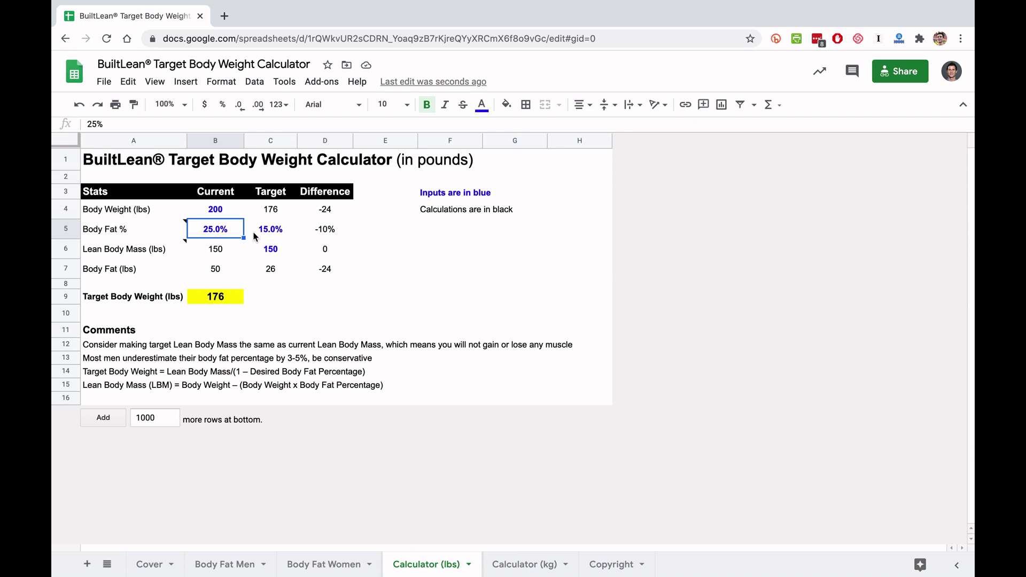
click(273, 234)
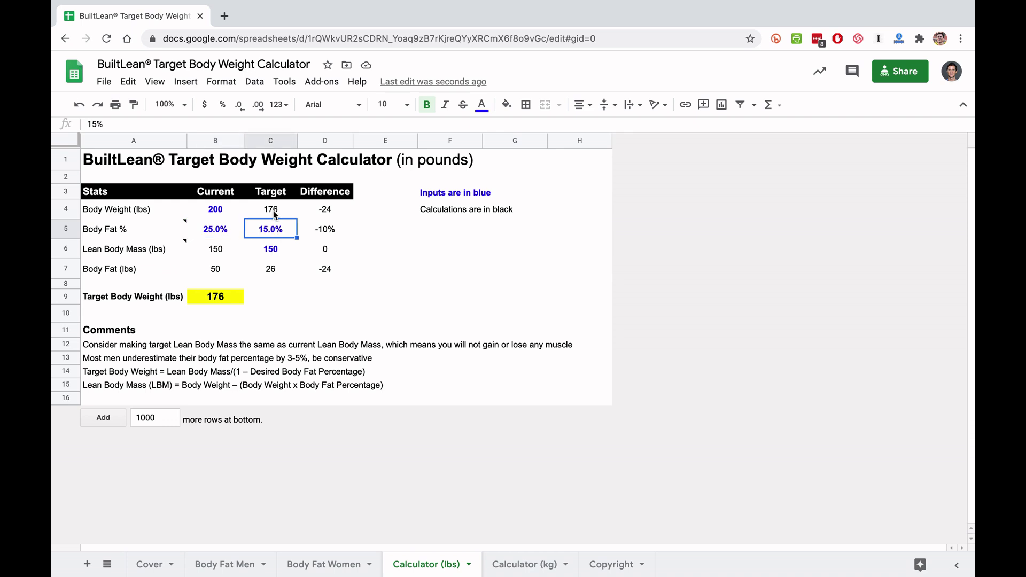
double_click(274, 211)
key(Return)
click(282, 210)
click(205, 297)
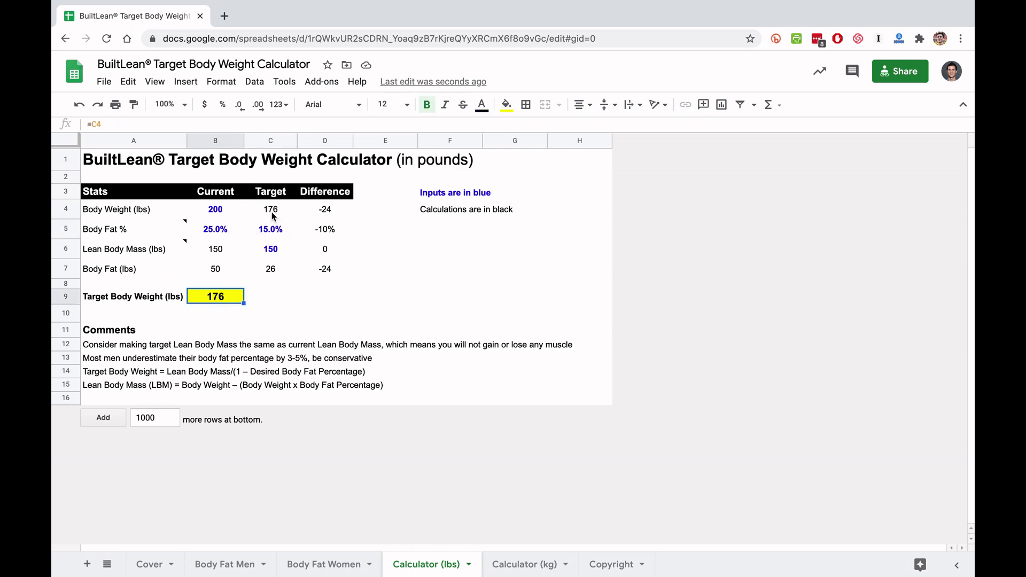
click(273, 215)
click(238, 298)
click(272, 210)
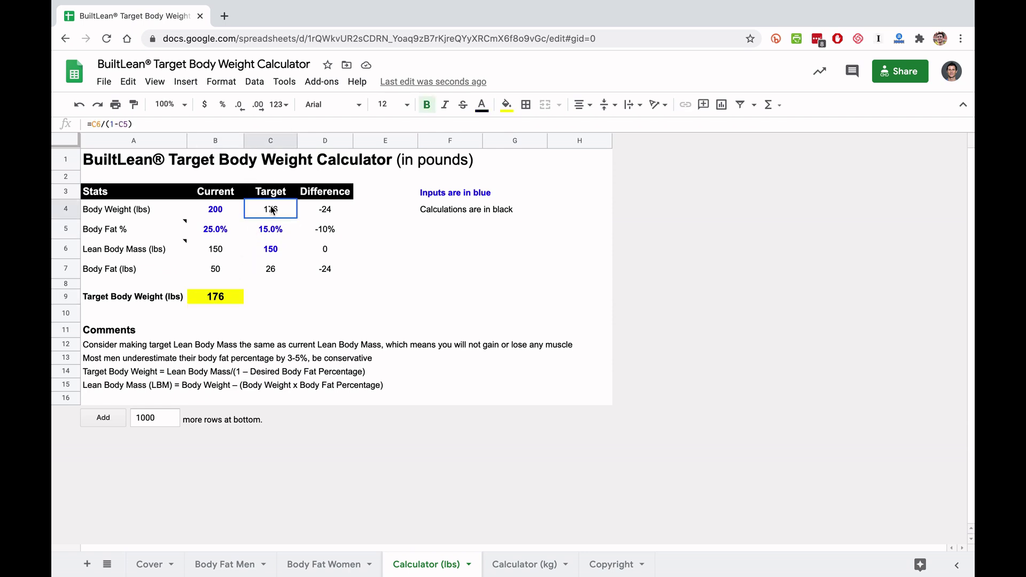
click(272, 228)
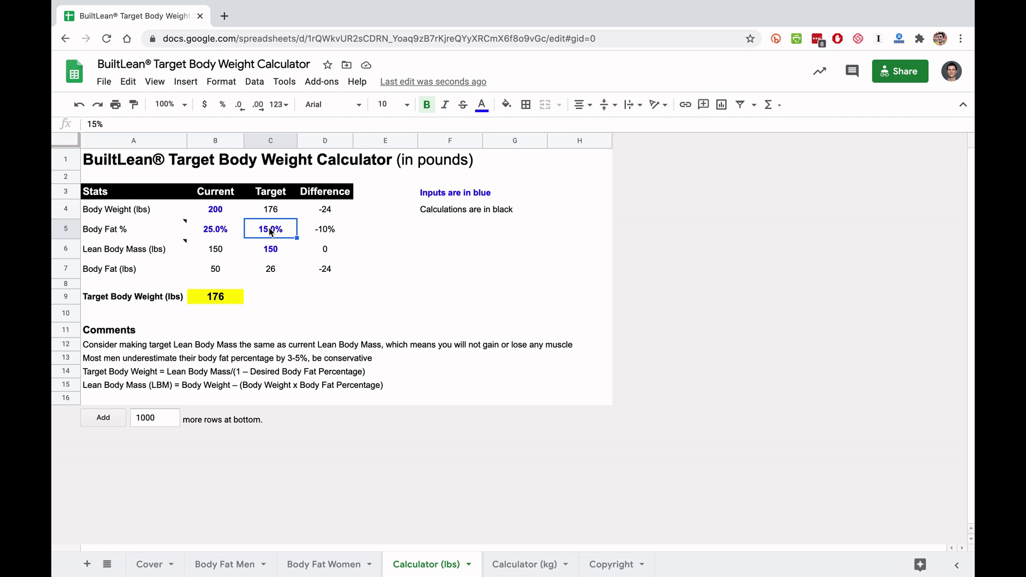
Try a 20% target body fat in C5, check the result, then undo back to 15%.
text(20)
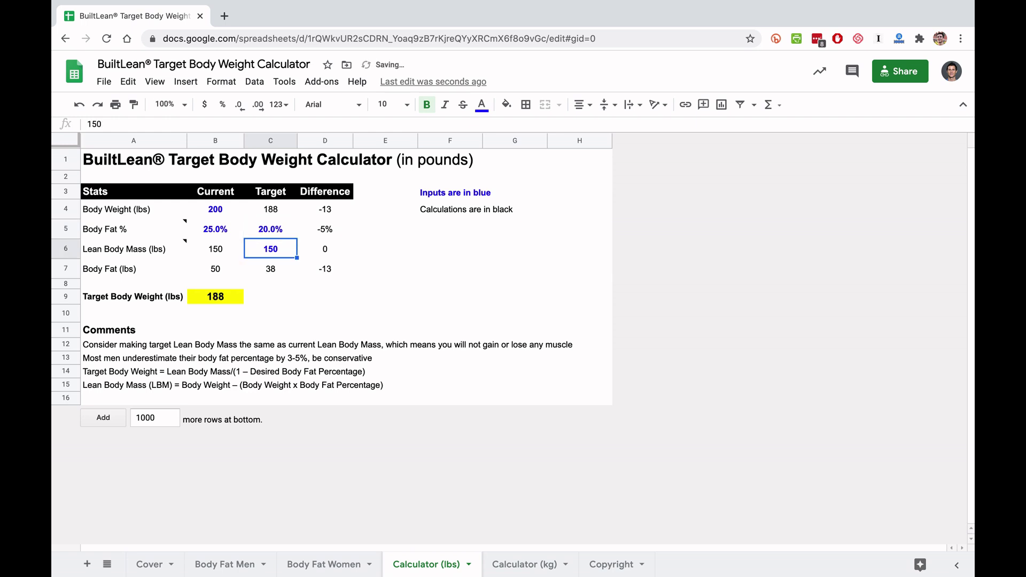
key(Return)
click(272, 210)
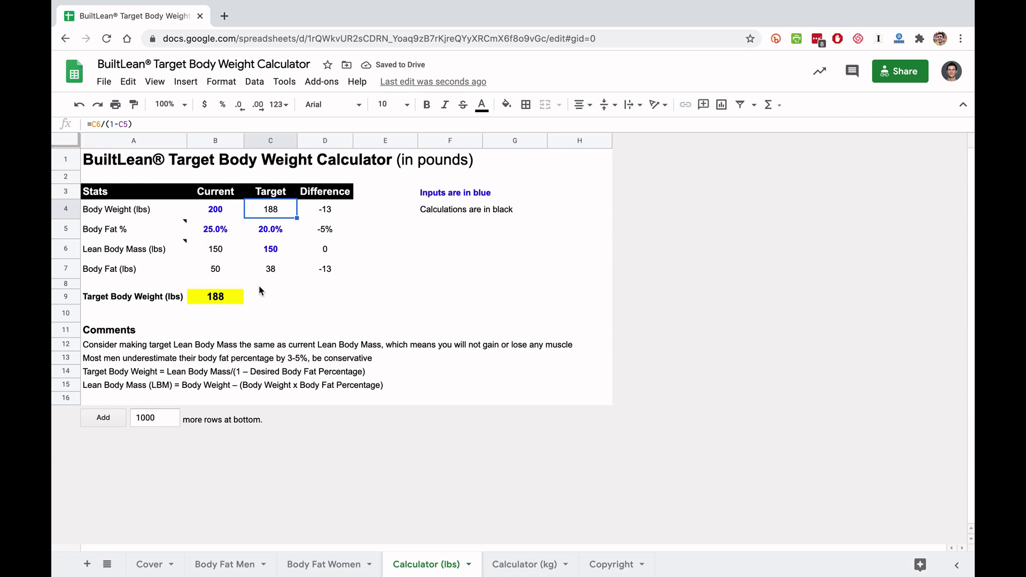
key(ctrl+z)
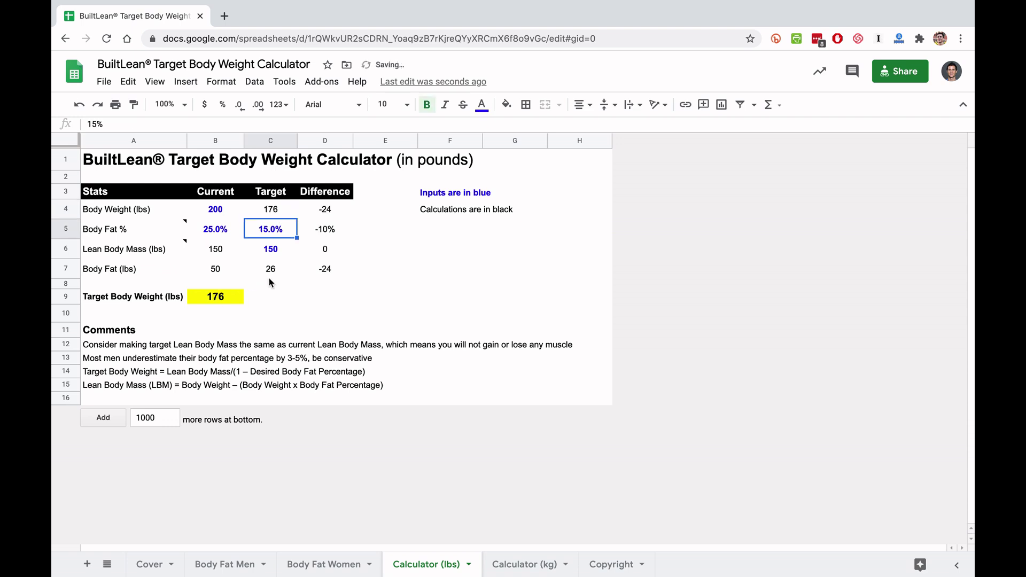
Enter 155 as the target lean body mass in C6.
click(266, 250)
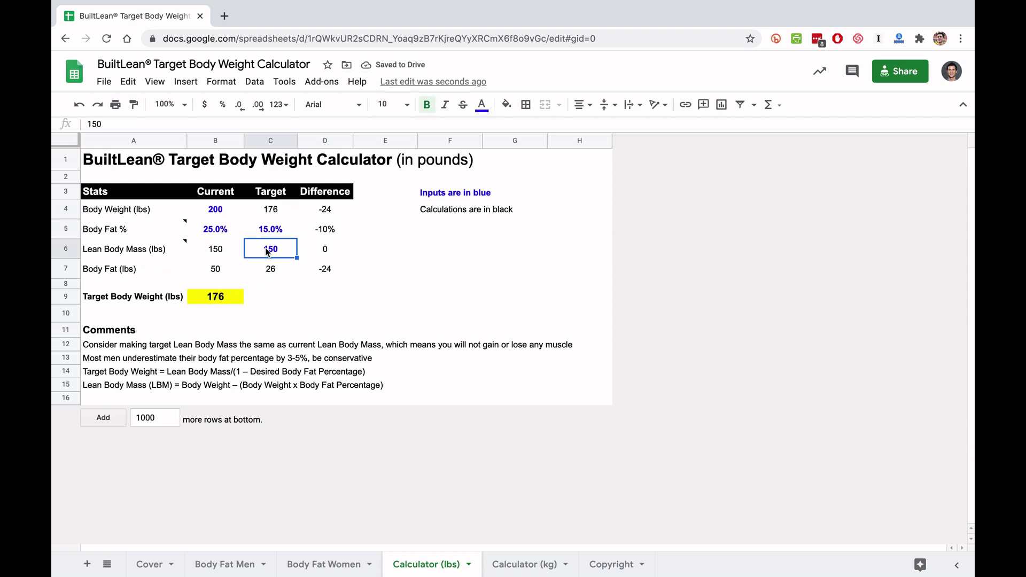
text(155)
key(Return)
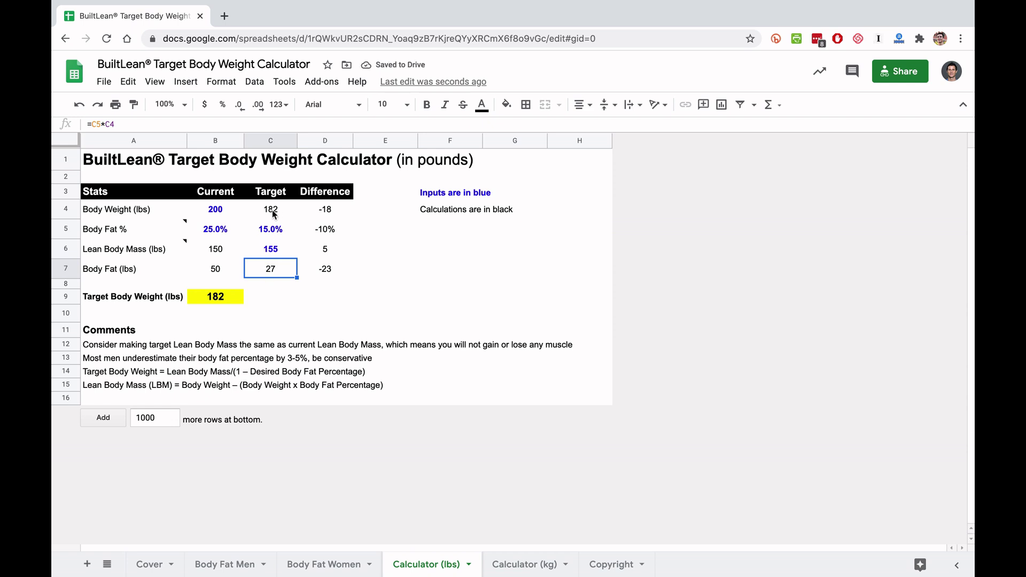
Undo the 155 entry so C6 shows 150 lbs and the target returns to 176 lbs.
key(ctrl+z)
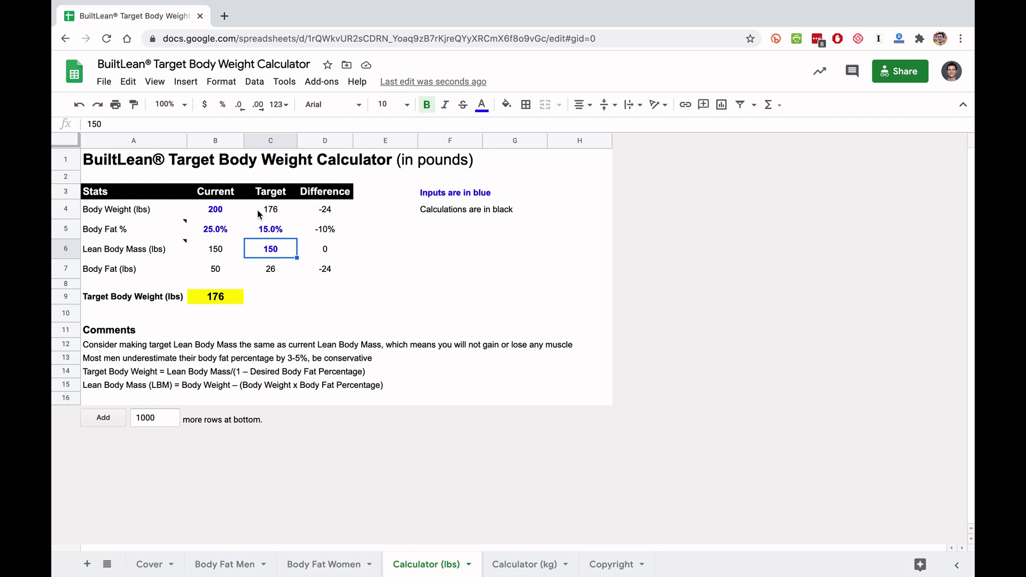
click(329, 269)
click(328, 253)
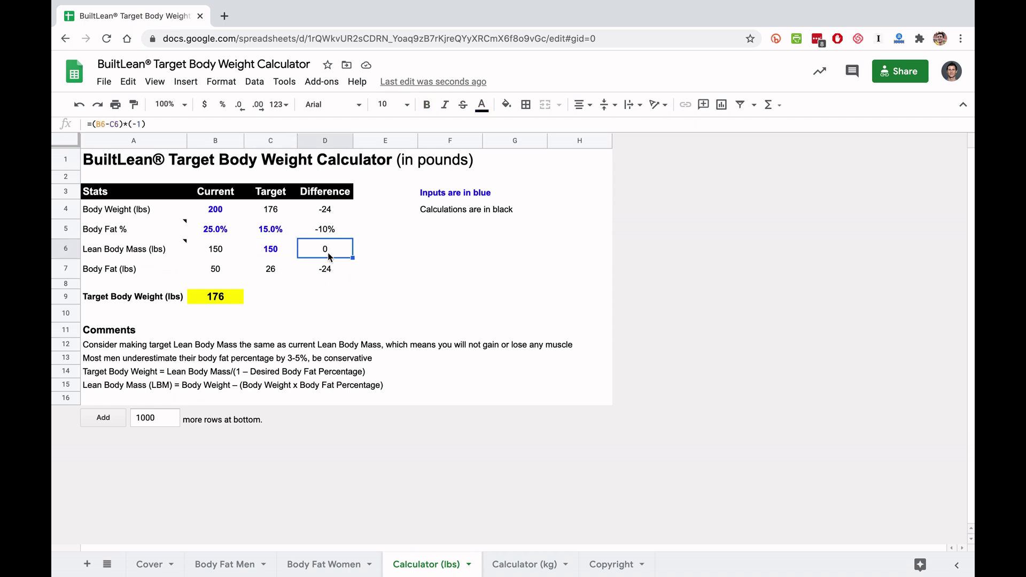
click(327, 268)
click(313, 296)
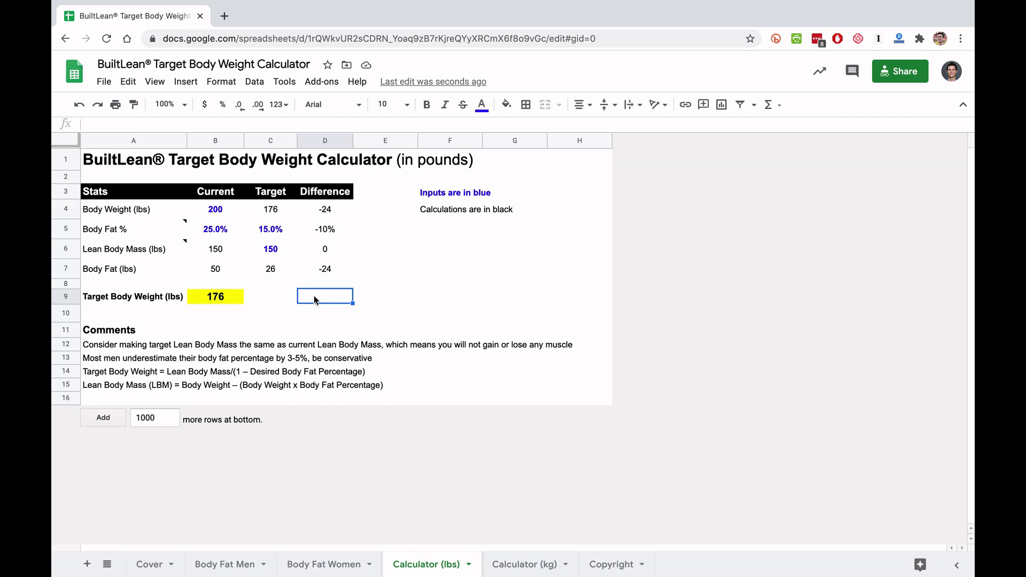